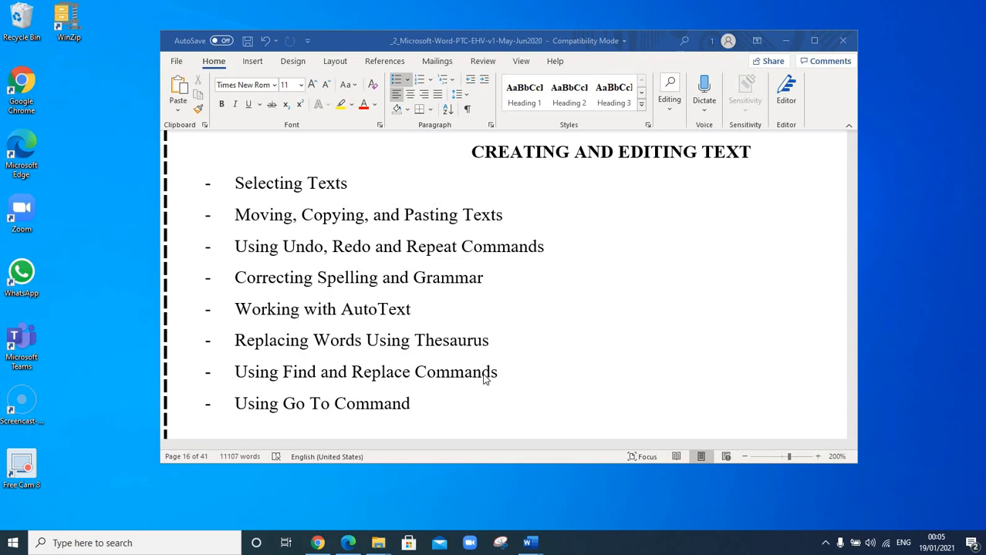
left_click(236, 375)
triple_click(414, 378)
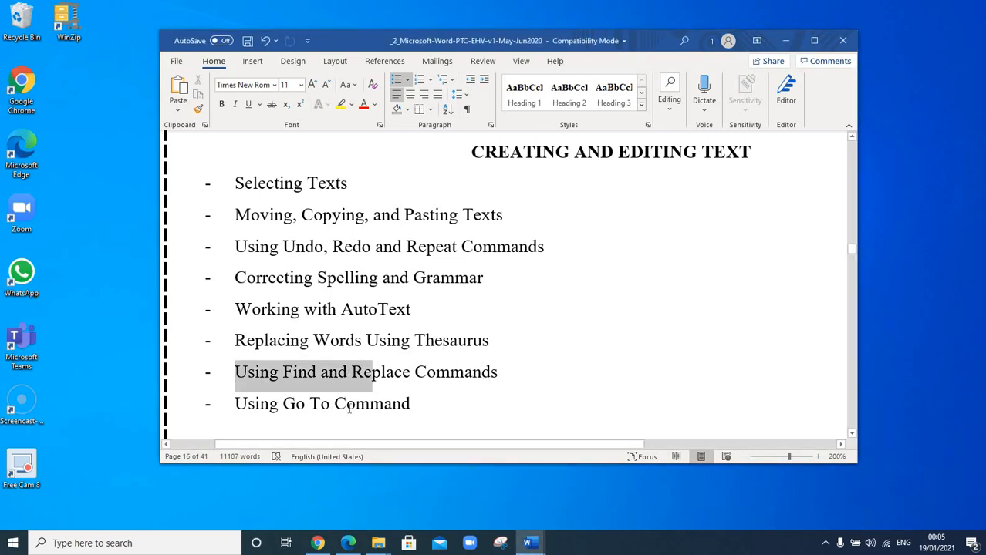
triple_click(411, 405)
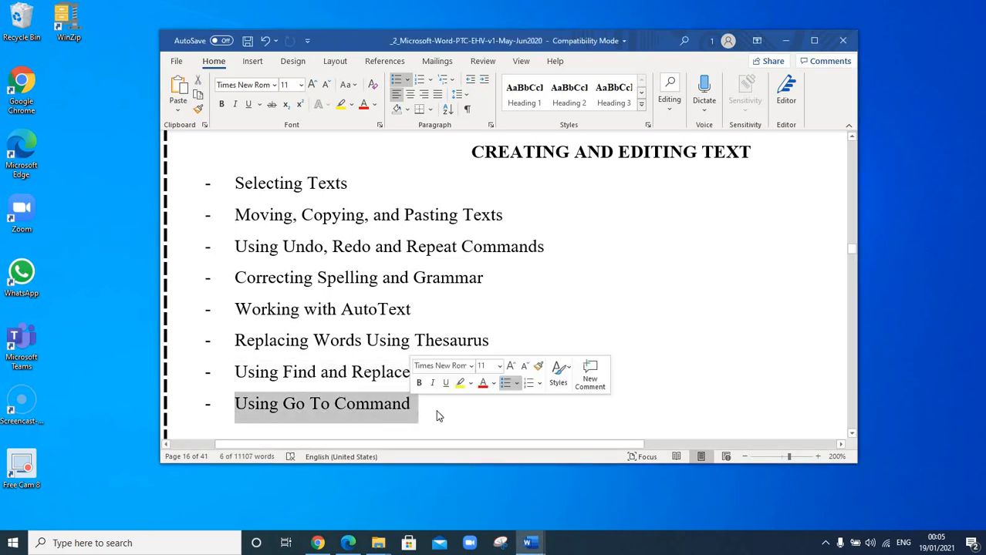
left_click(432, 409)
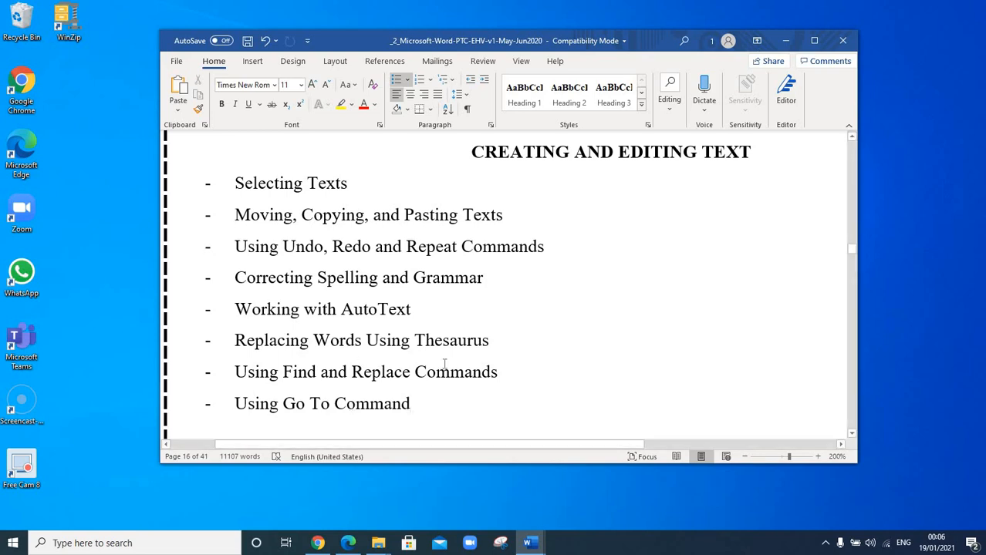
Switch to the PracticeDoc3 document and find the first occurrence of "January"
left_click(530, 544)
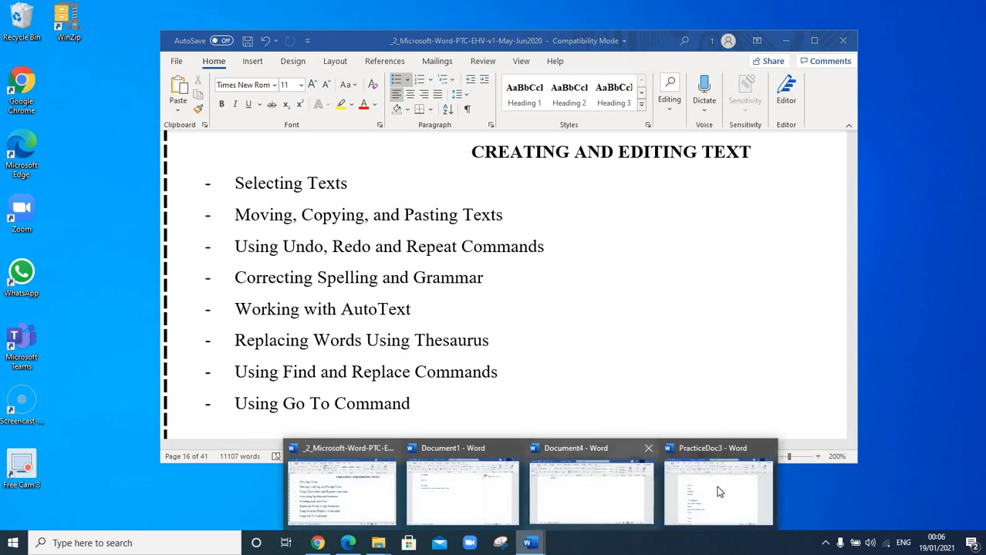
left_click(720, 493)
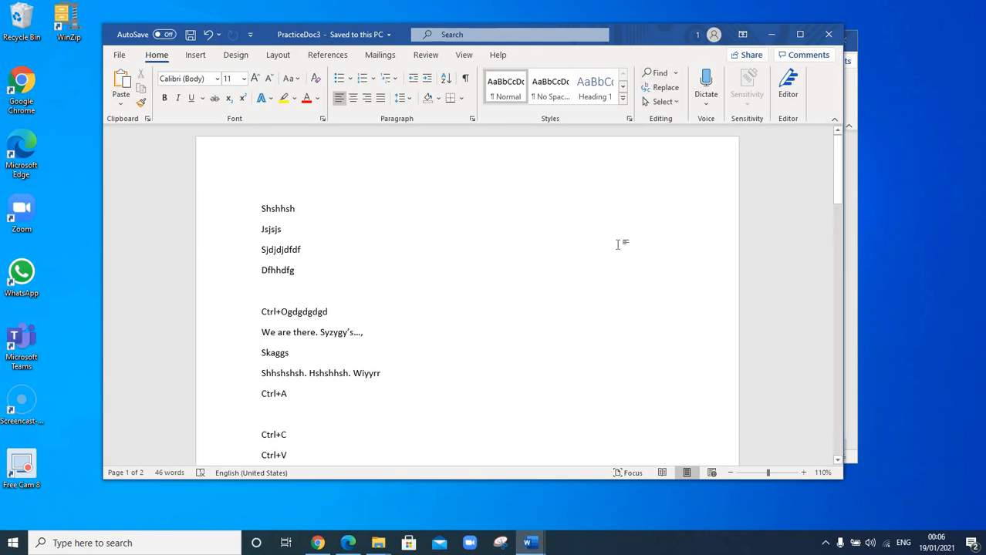
left_click(672, 87)
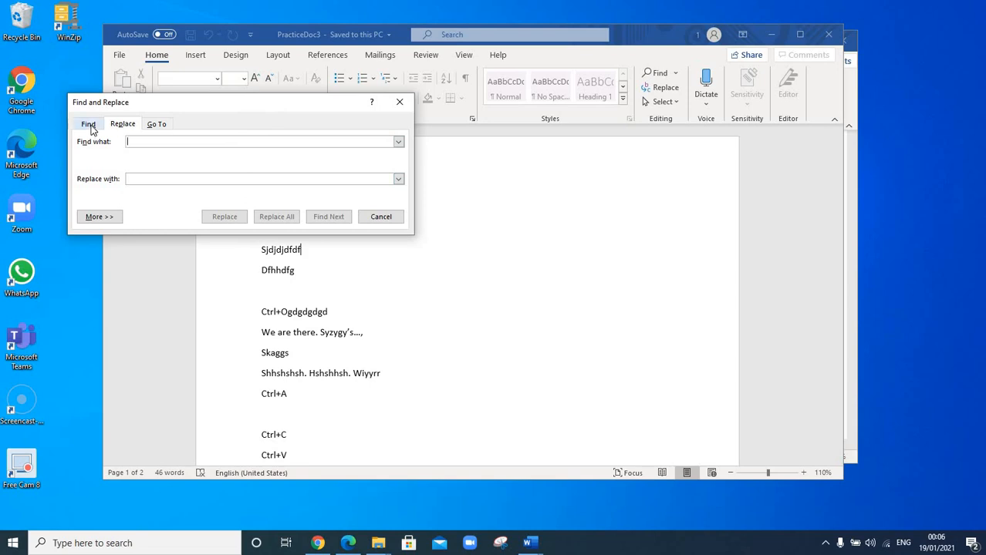
left_click(89, 126)
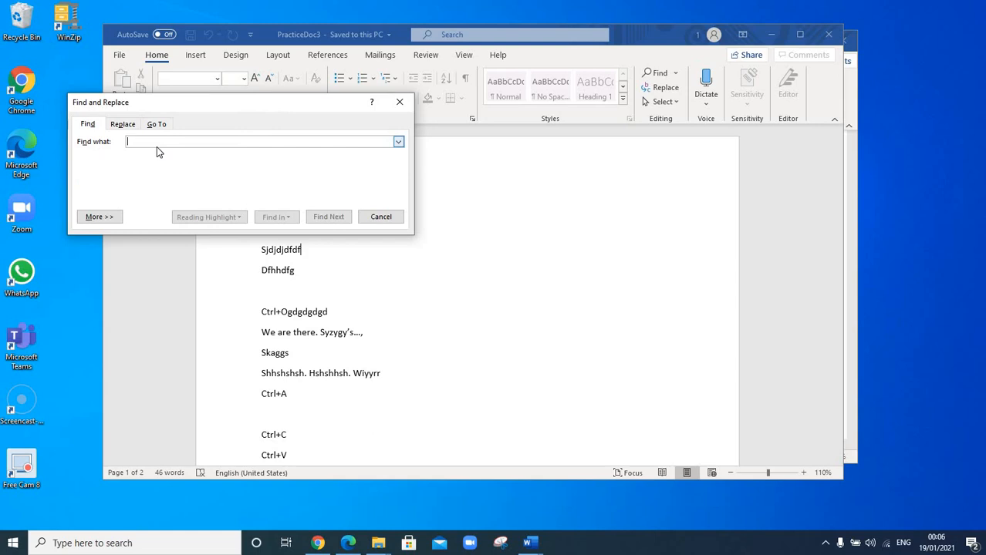
type("January")
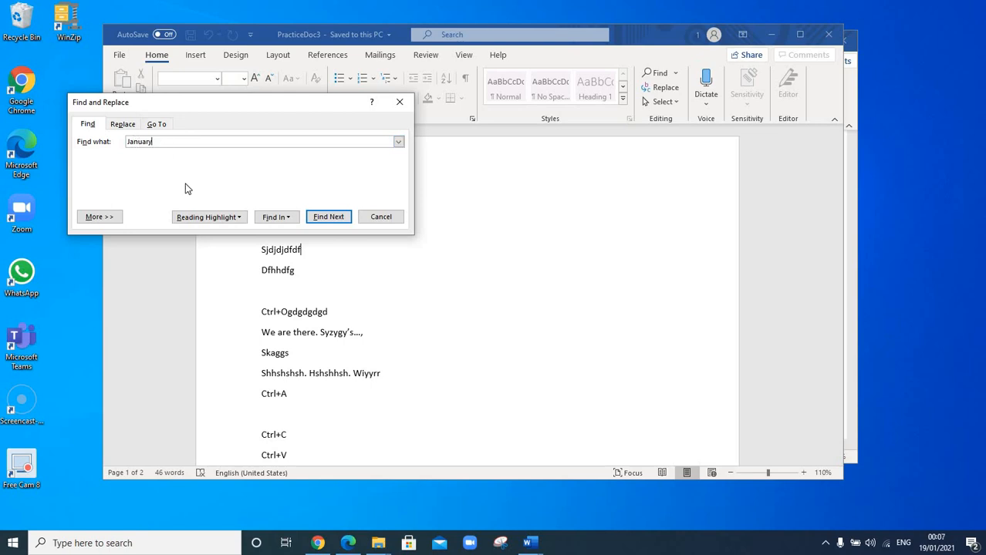
left_click(326, 219)
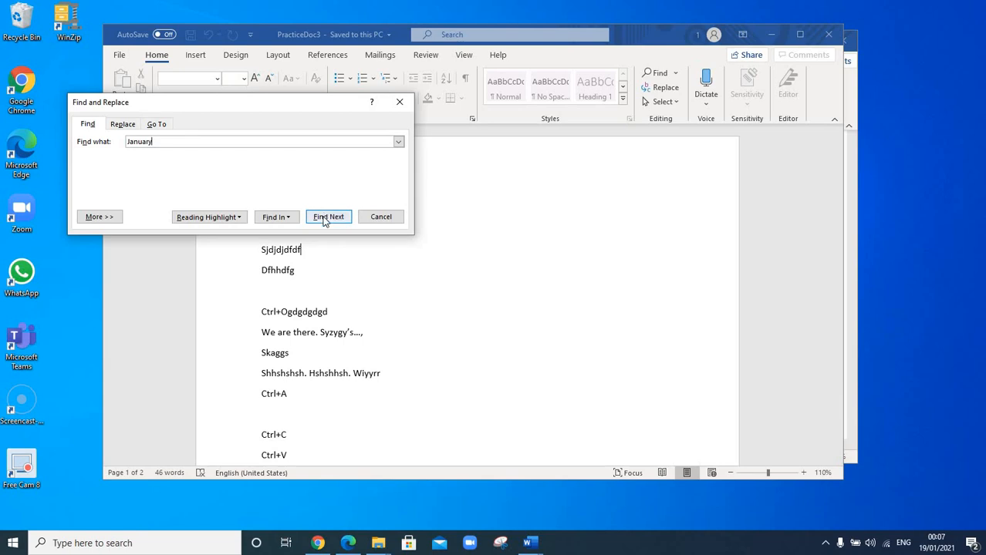
left_click(325, 219)
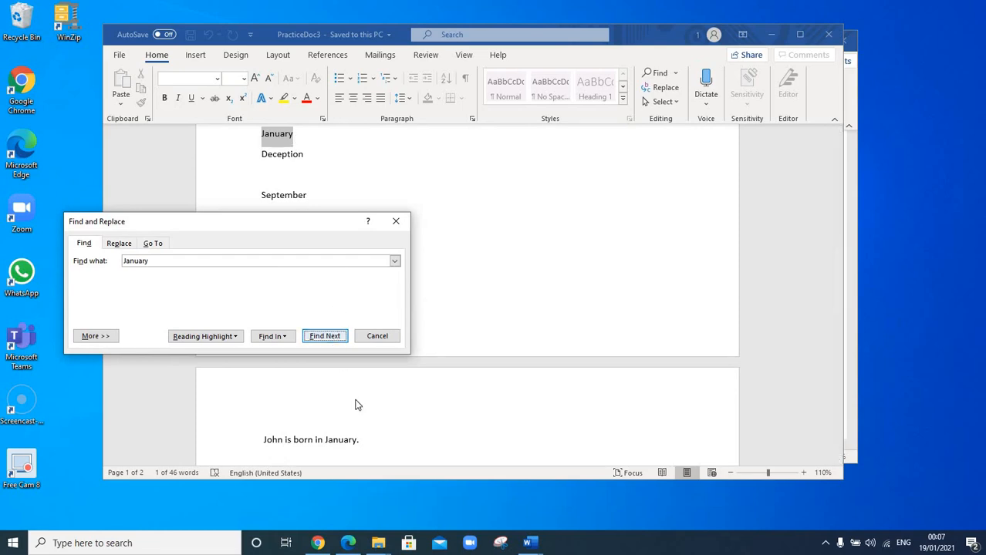
Step through the remaining occurrences of "January" until the whole document is searched, and close the search
key("Return")
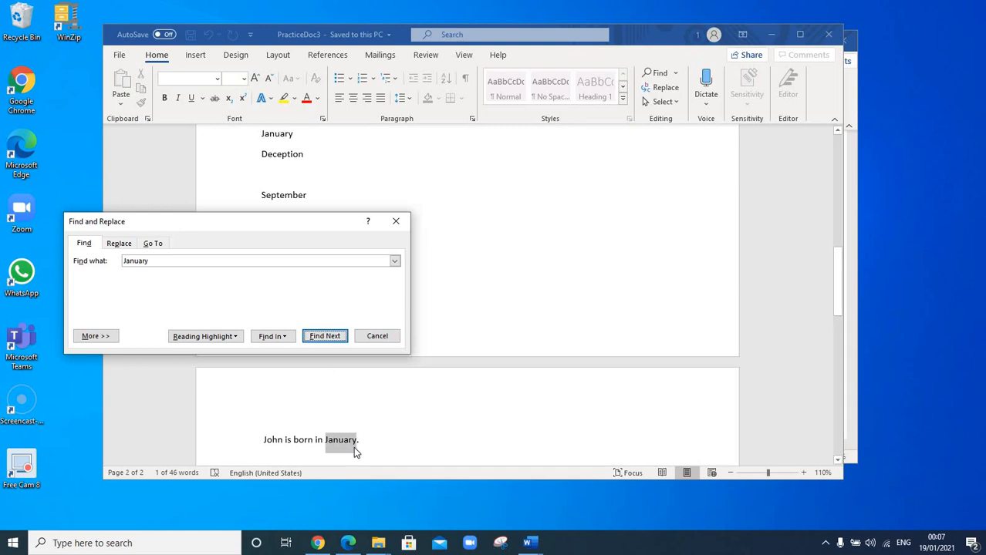
left_click(335, 337)
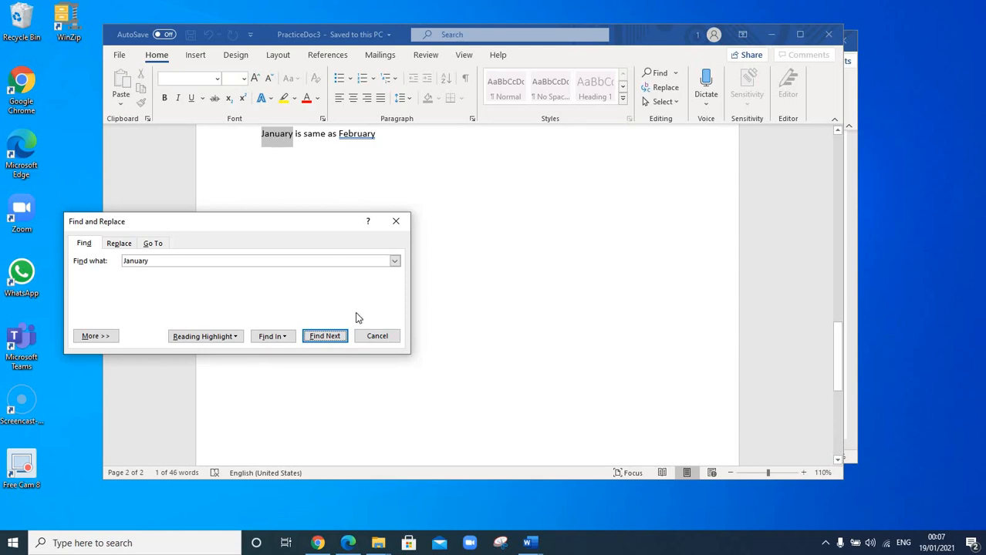
left_click(337, 339)
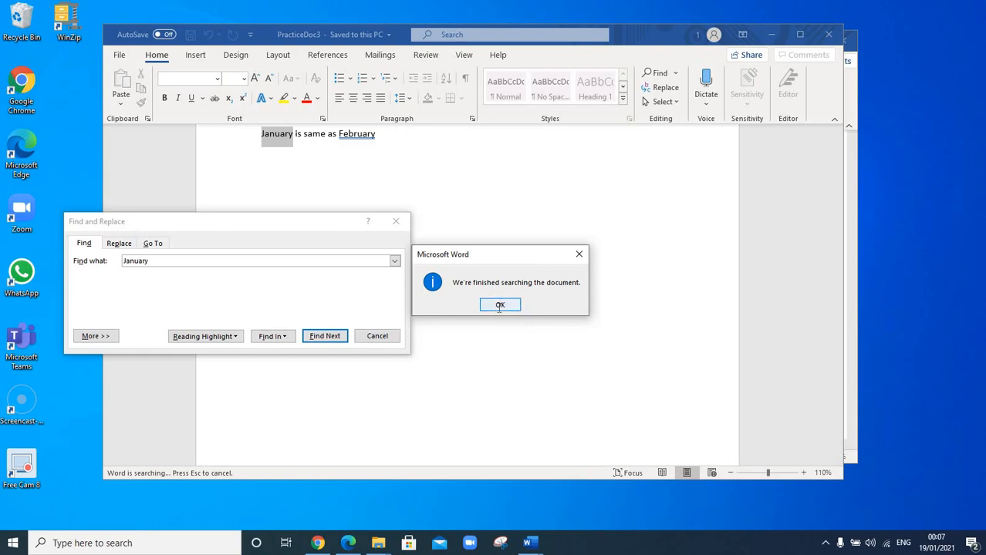
left_click(500, 304)
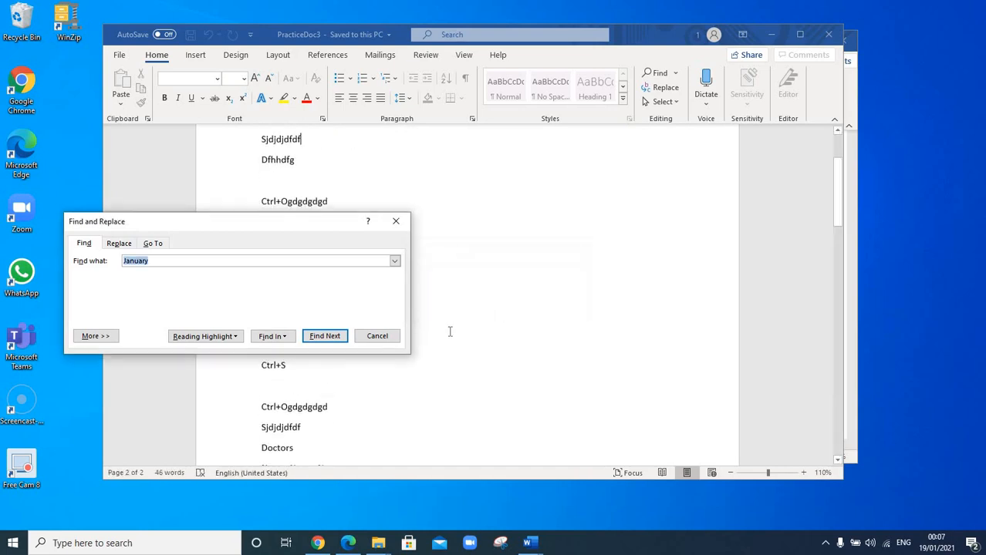
left_click(374, 338)
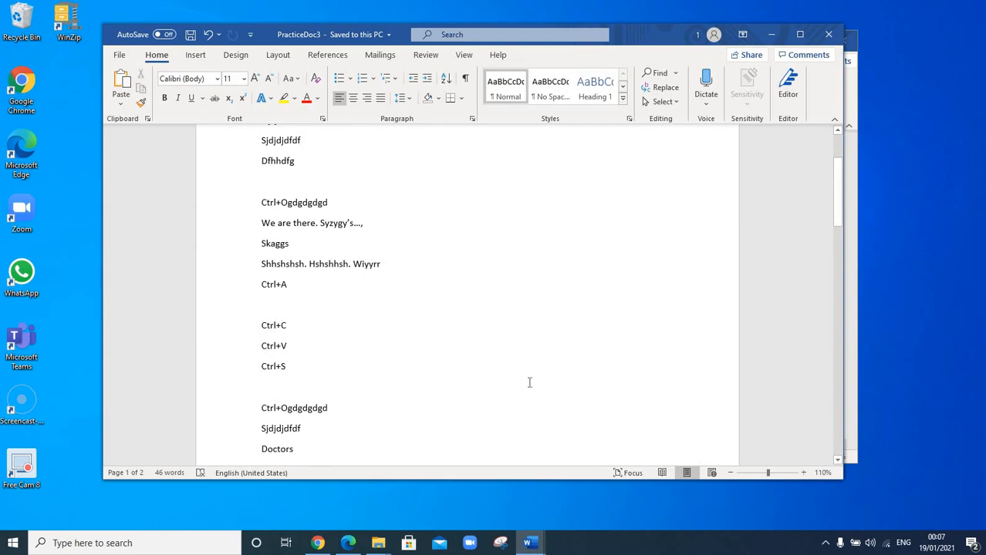
Set up a replacement of "February" with "July" and find the first match
scroll(544, 376, "up", 3)
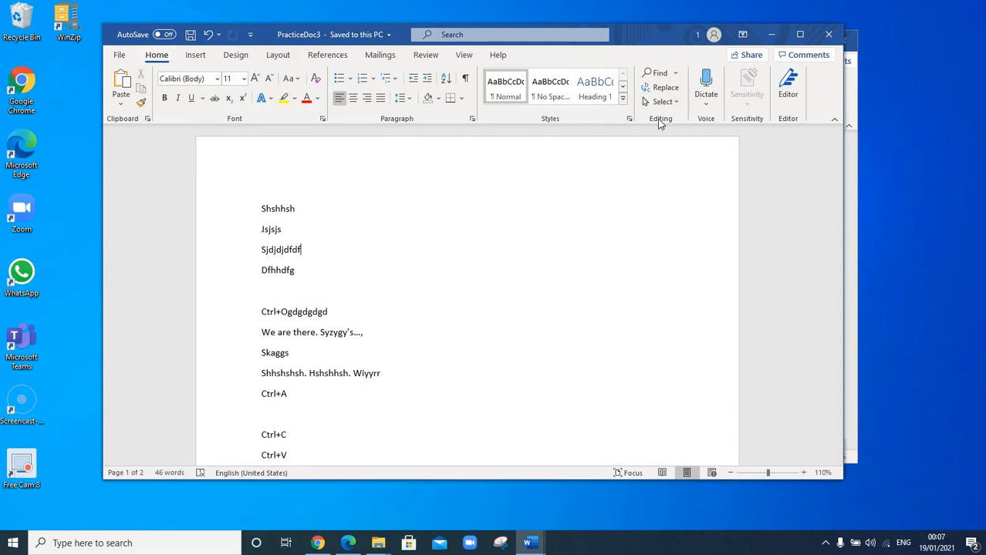
left_click(664, 88)
left_click(122, 126)
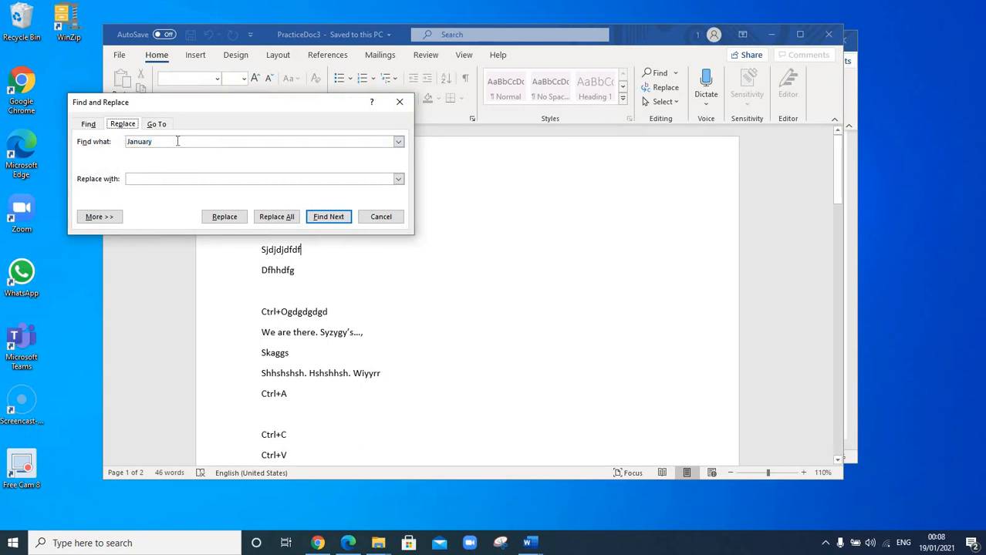
left_click_drag(177, 142, 113, 147)
type("February")
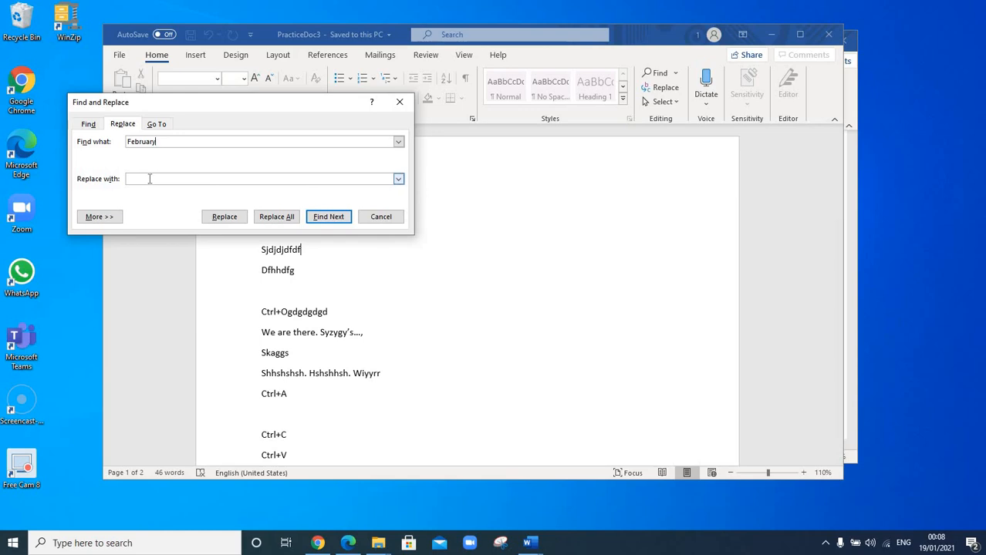
left_click(152, 179)
type("July")
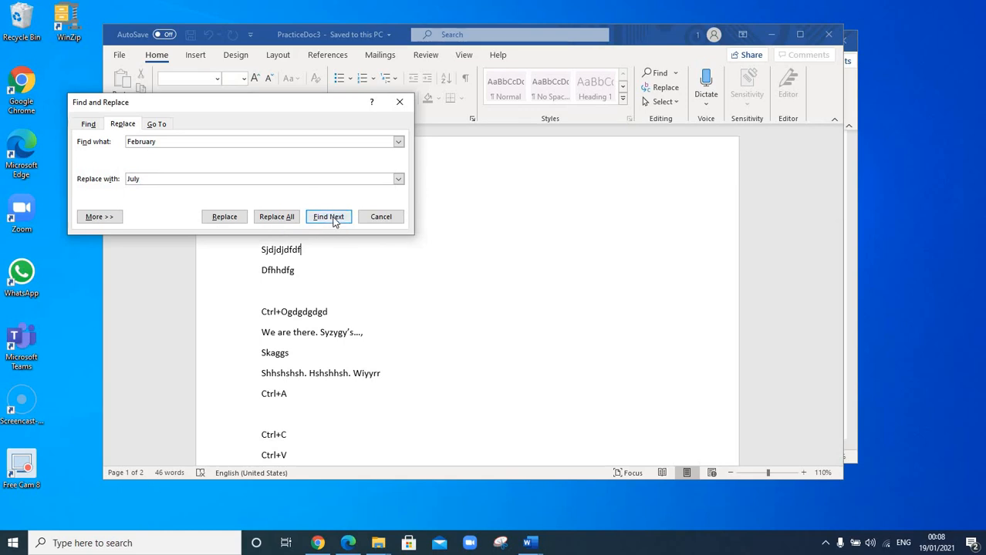
left_click(332, 217)
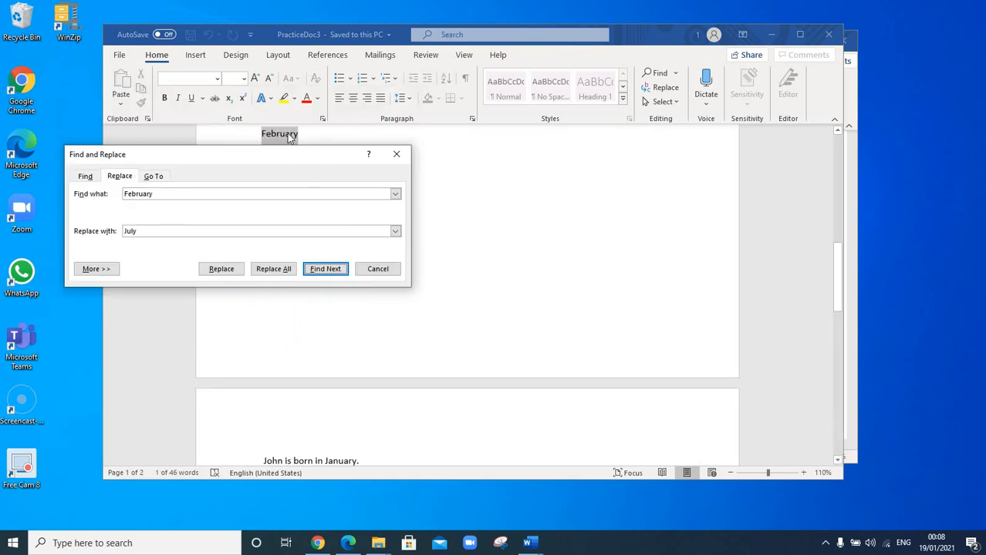
Replace each occurrence of "February" with "July" one by one, and close Find and Replace
left_click_drag(297, 156, 296, 244)
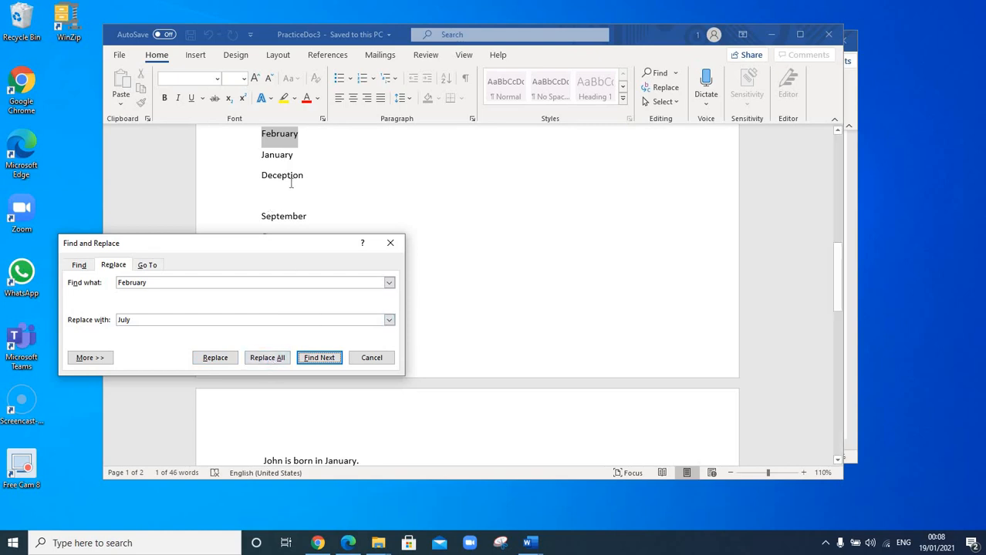
left_click(217, 359)
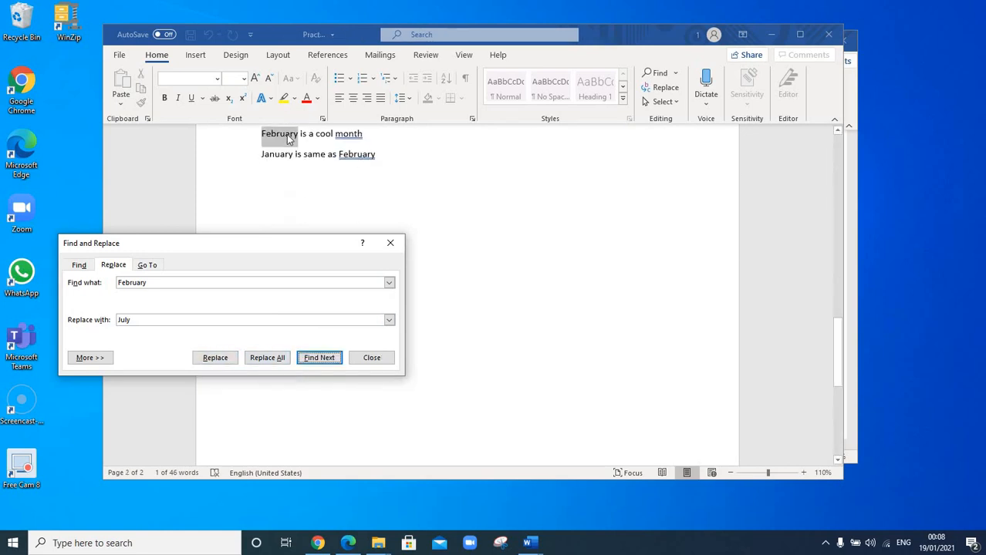
left_click(219, 361)
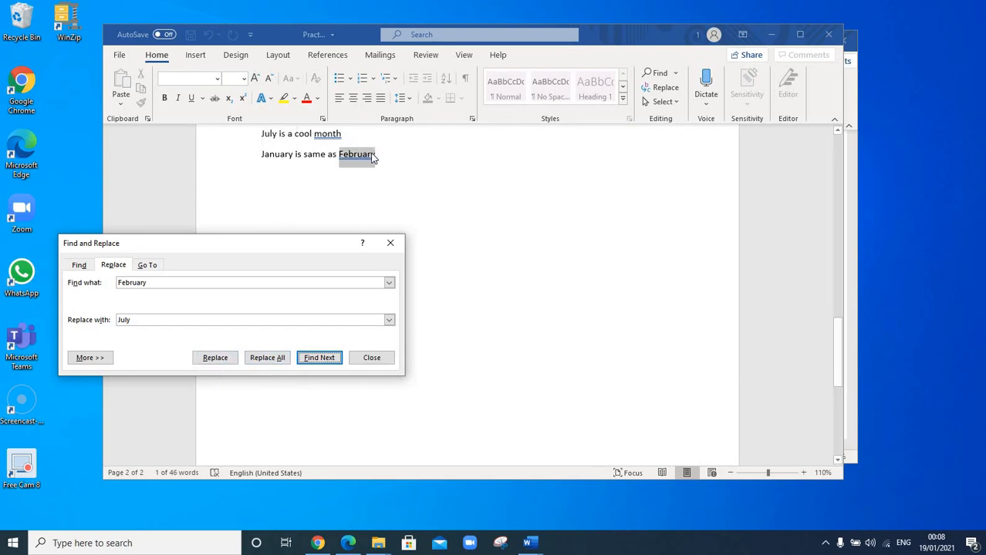
left_click(223, 359)
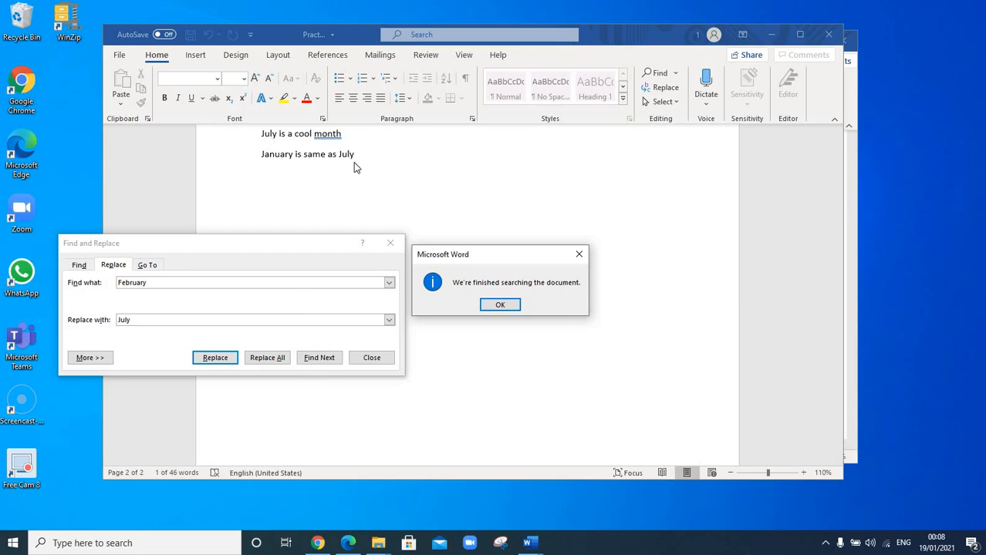
left_click(502, 305)
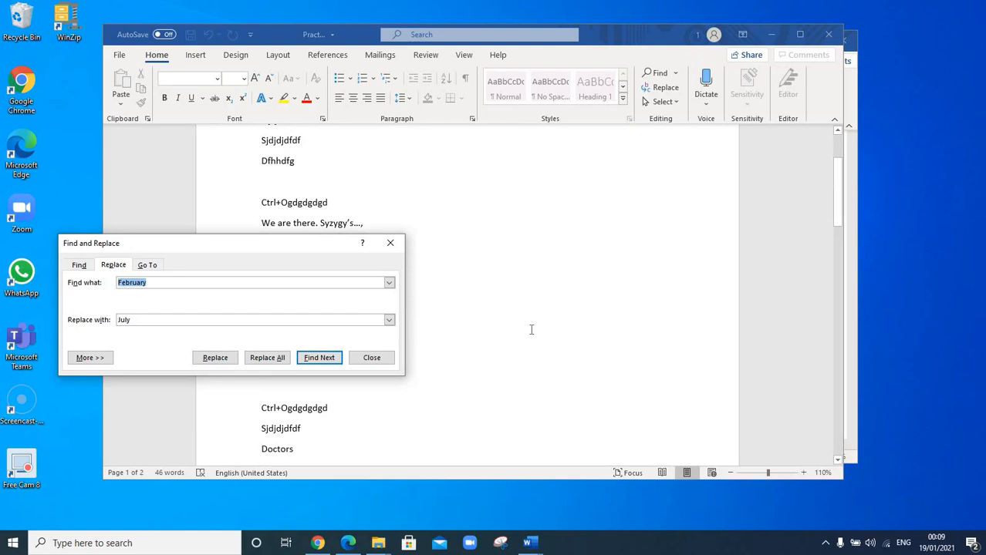
left_click(372, 358)
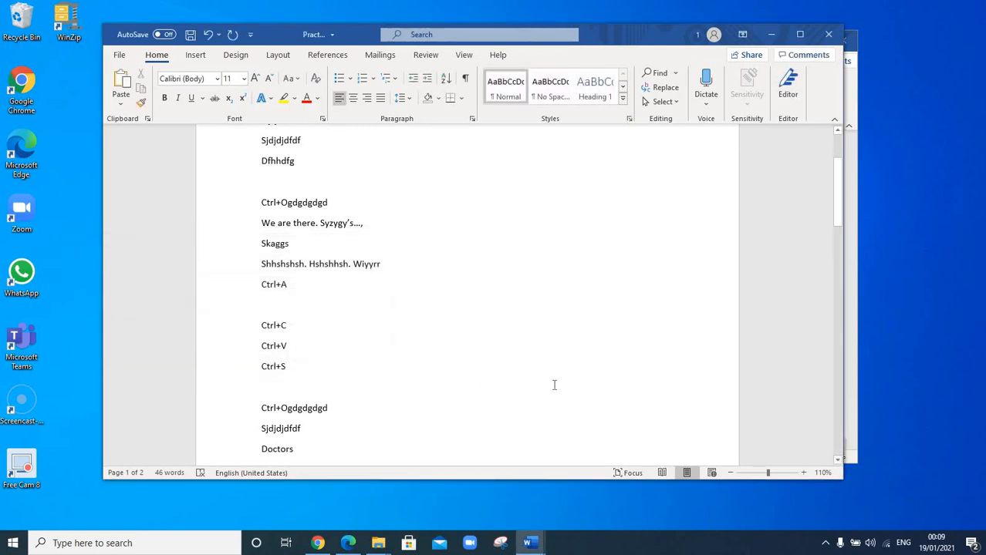
Use the Go To command to jump to page 2 of the document
scroll(554, 384, "up", 3)
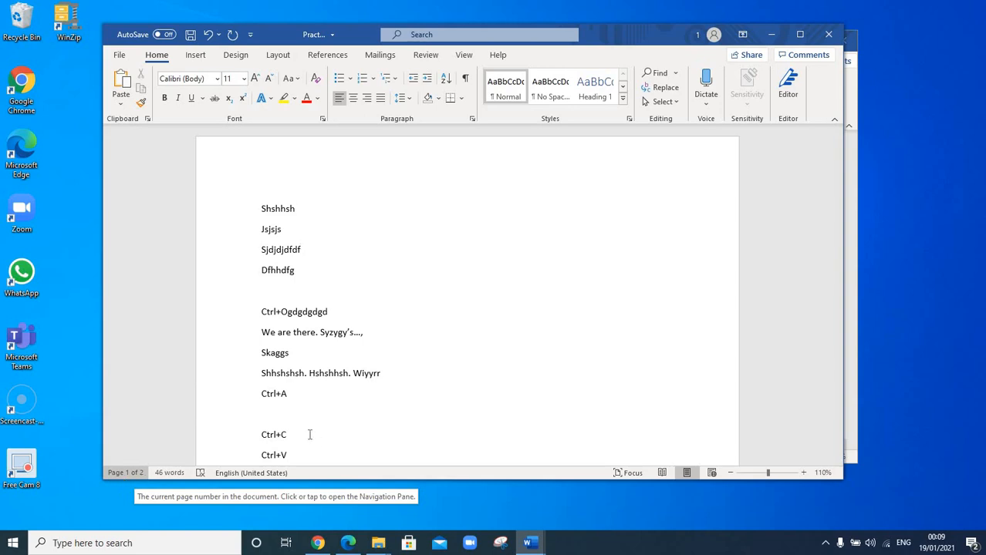
left_click(666, 90)
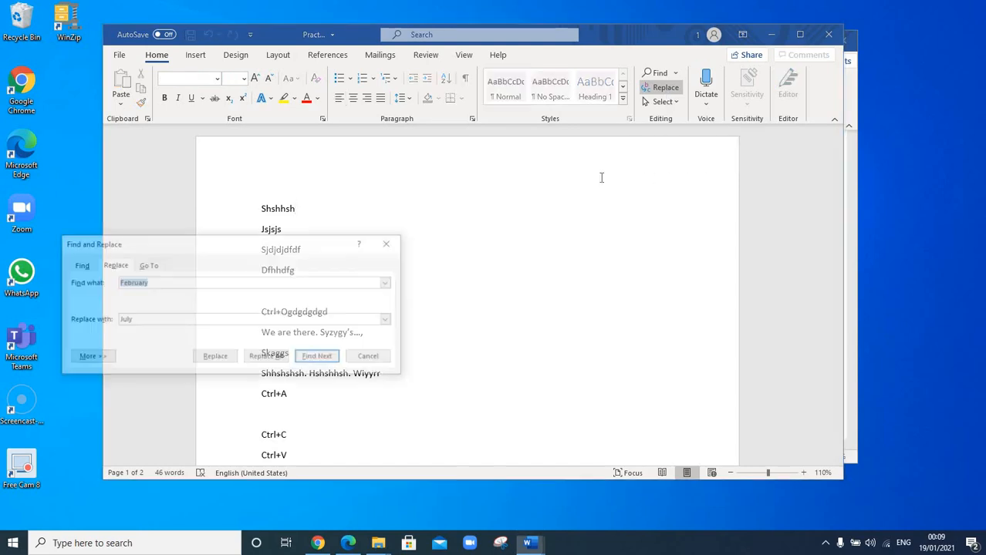
left_click(147, 266)
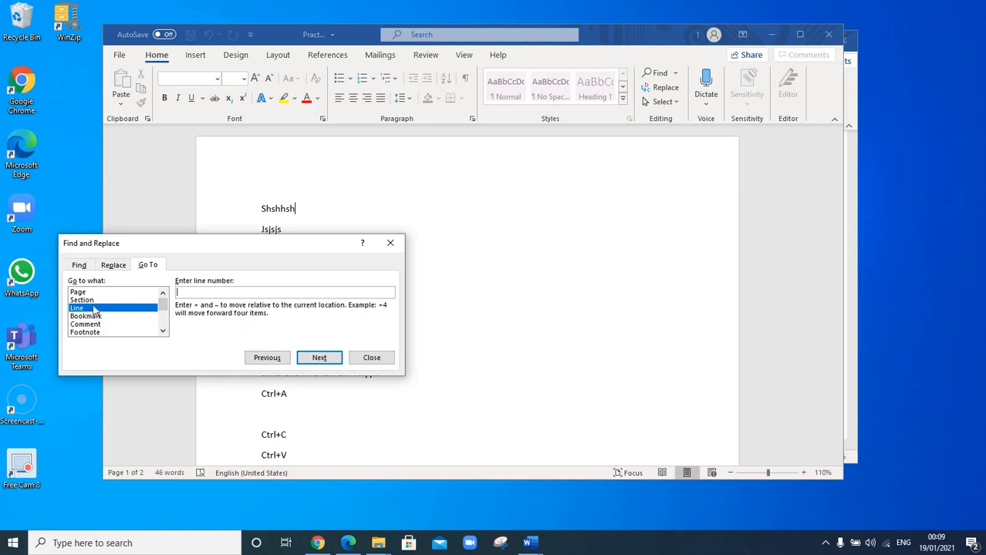
left_click(88, 293)
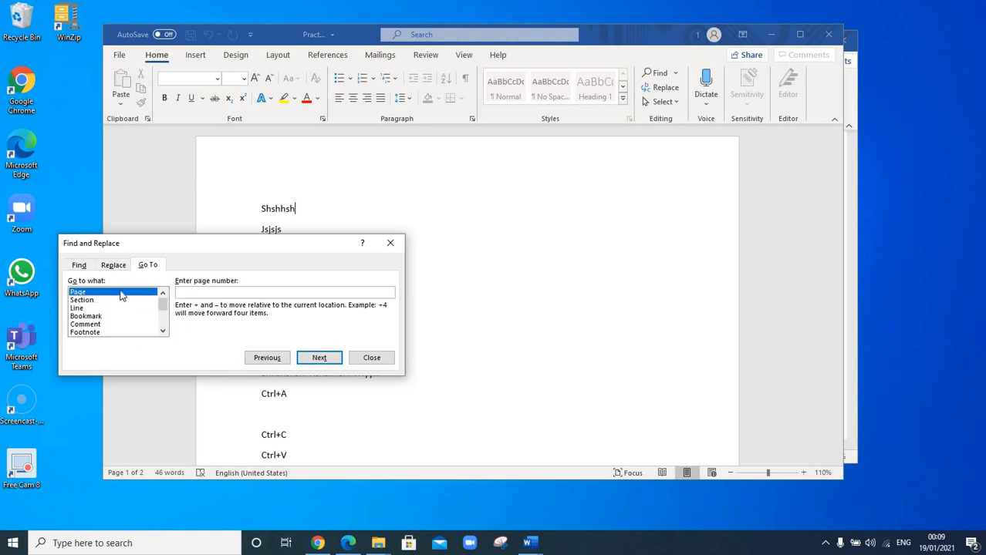
left_click(198, 292)
type("2")
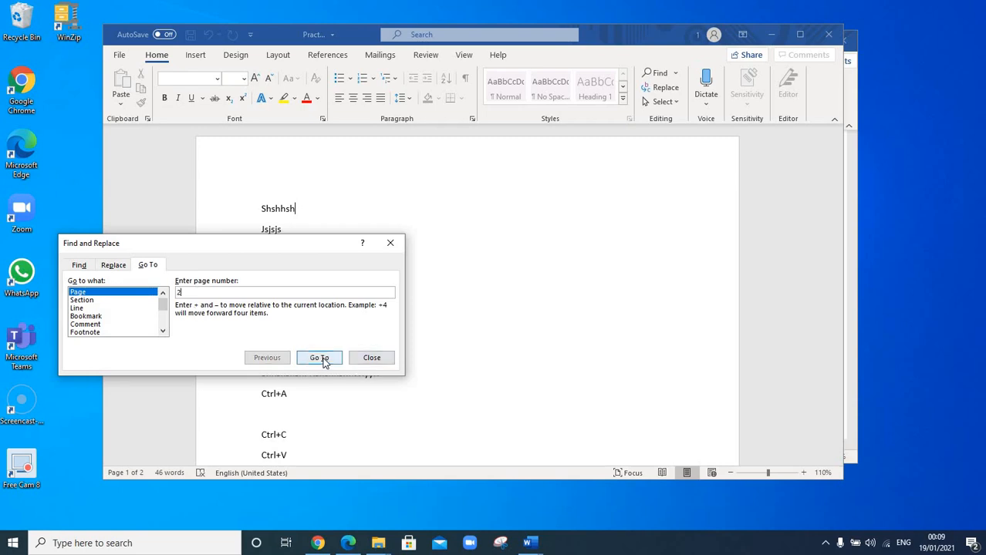
left_click(319, 358)
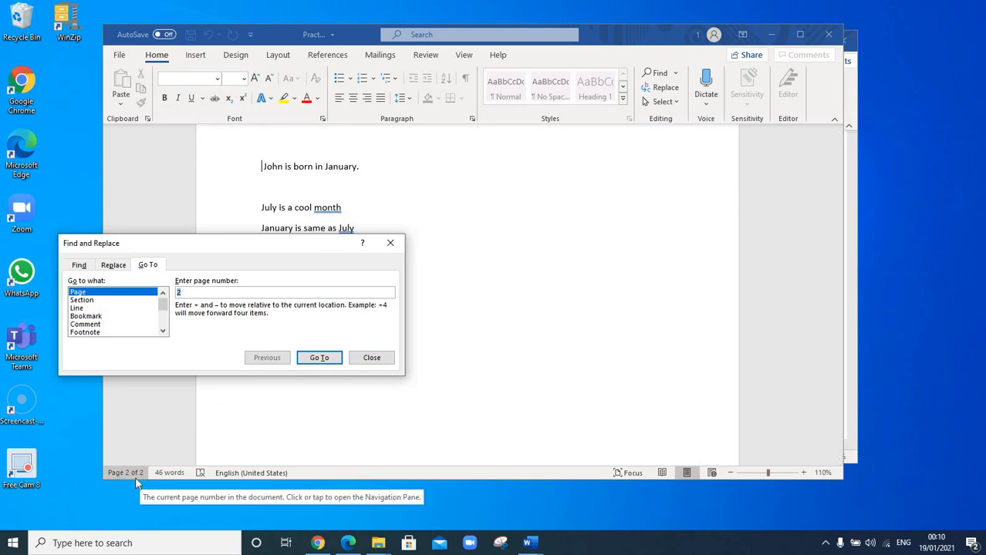
Go to page 1 and place the cursor in its first line of text
left_click(202, 293)
type("1")
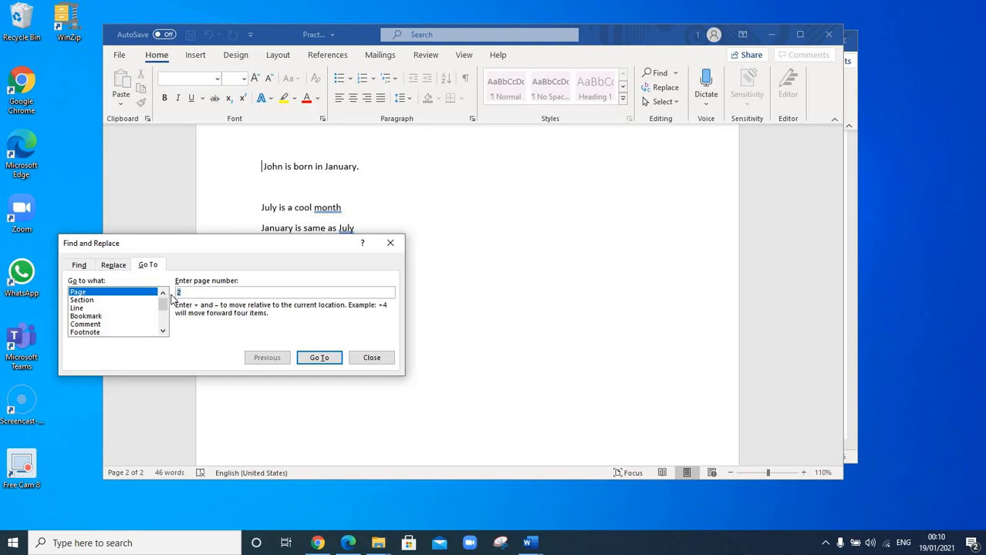
left_click(318, 358)
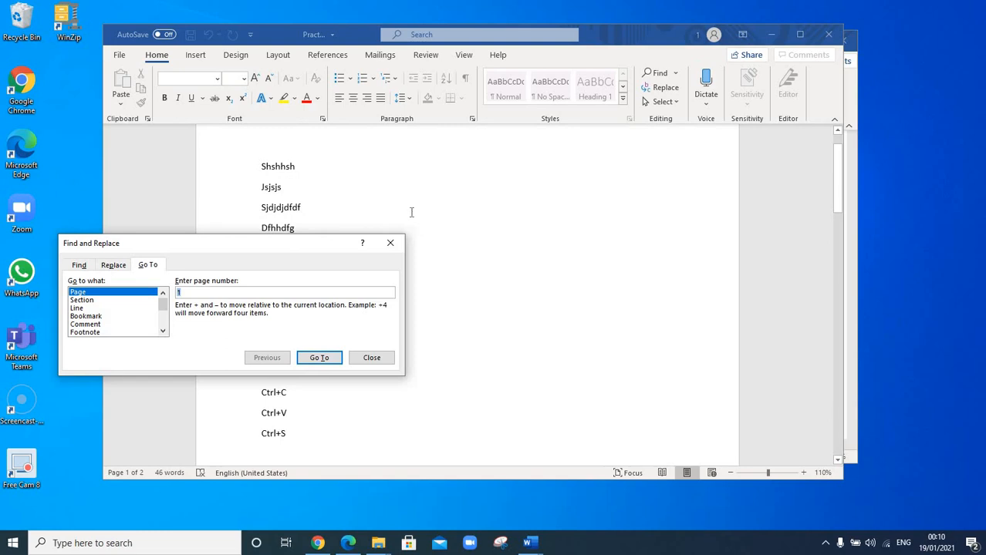
left_click(306, 166)
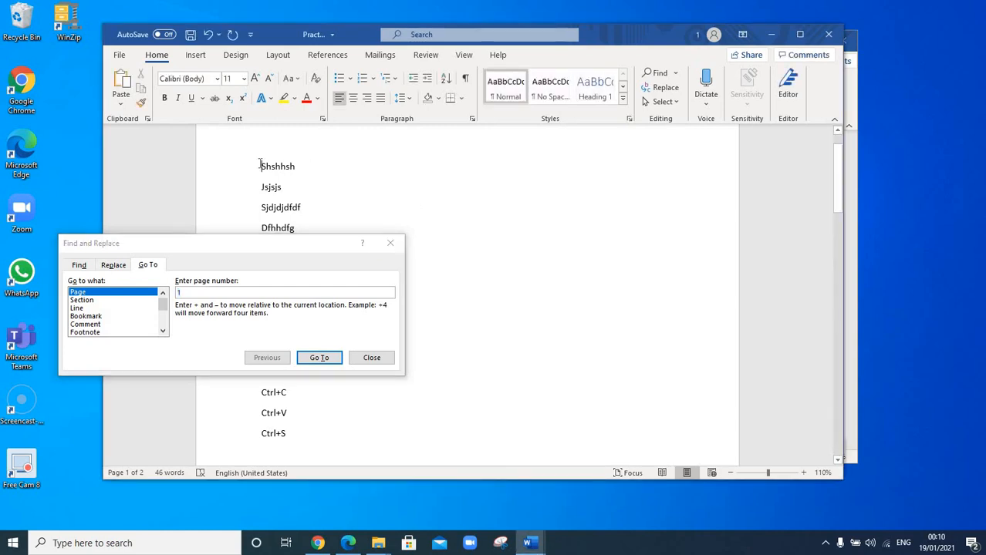
Use Go To with Line as the target to jump to line 5, and place the cursor in the empty line below "Dfhhdfg"
left_click(82, 310)
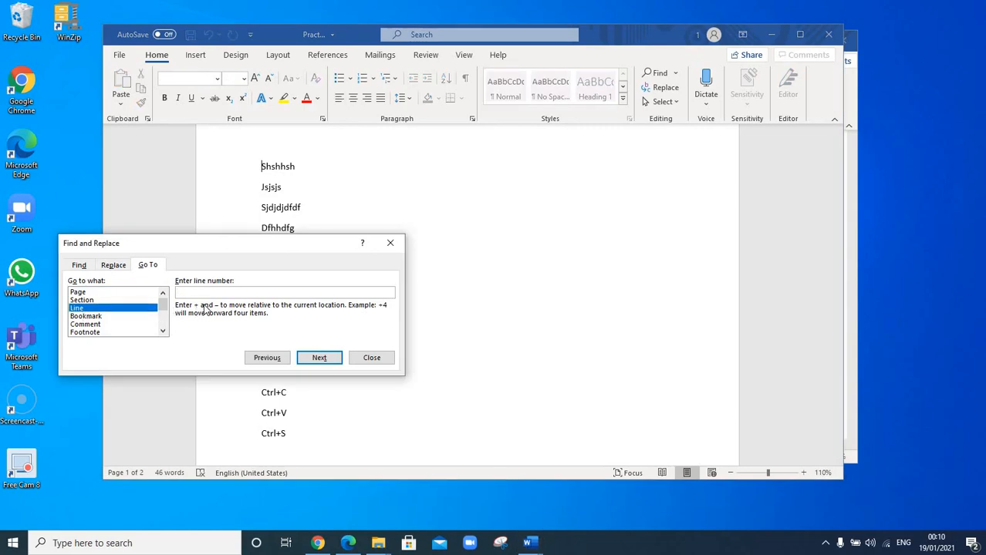
type("5")
left_click(319, 358)
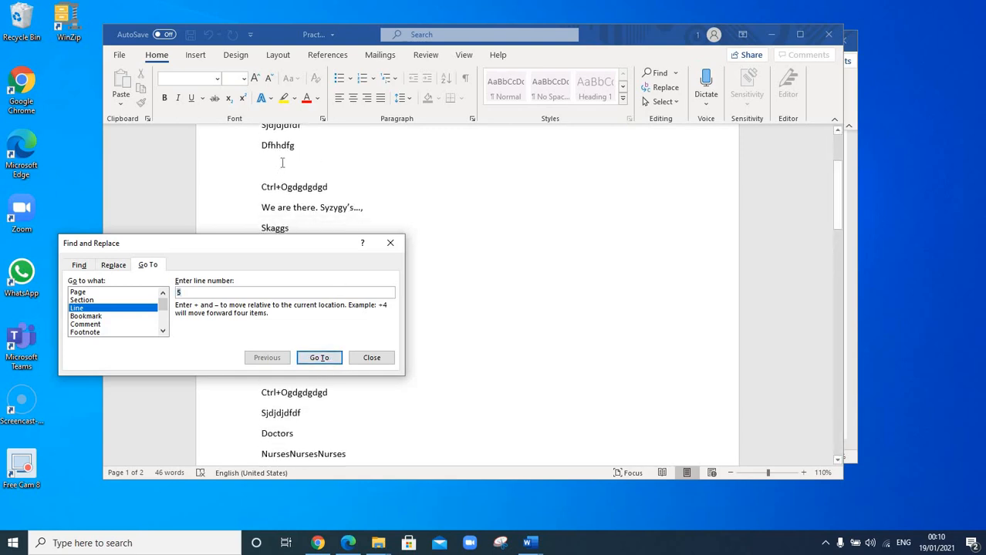
scroll(313, 214, "up", 2)
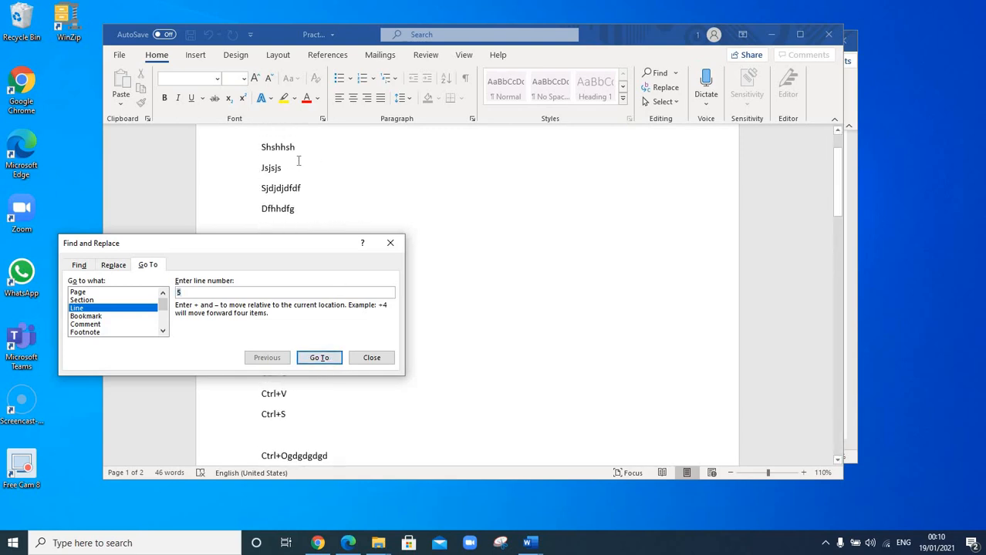
scroll(282, 208, "down", 1)
left_click(273, 203)
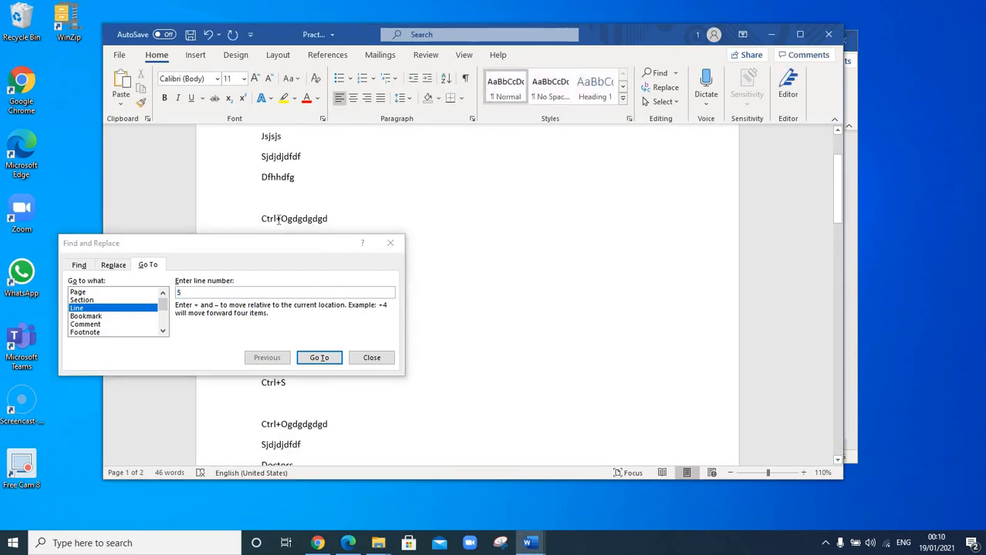
Jump to line 6 of the document with Go To, and close Find and Replace
left_click(227, 293)
key("BackSpace")
type("6")
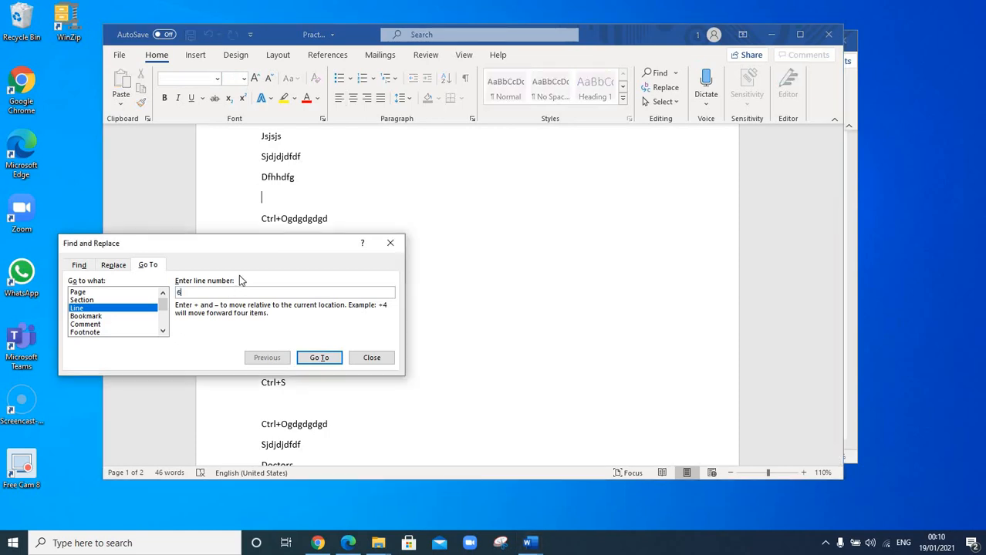
left_click(321, 362)
scroll(294, 222, "down", 1)
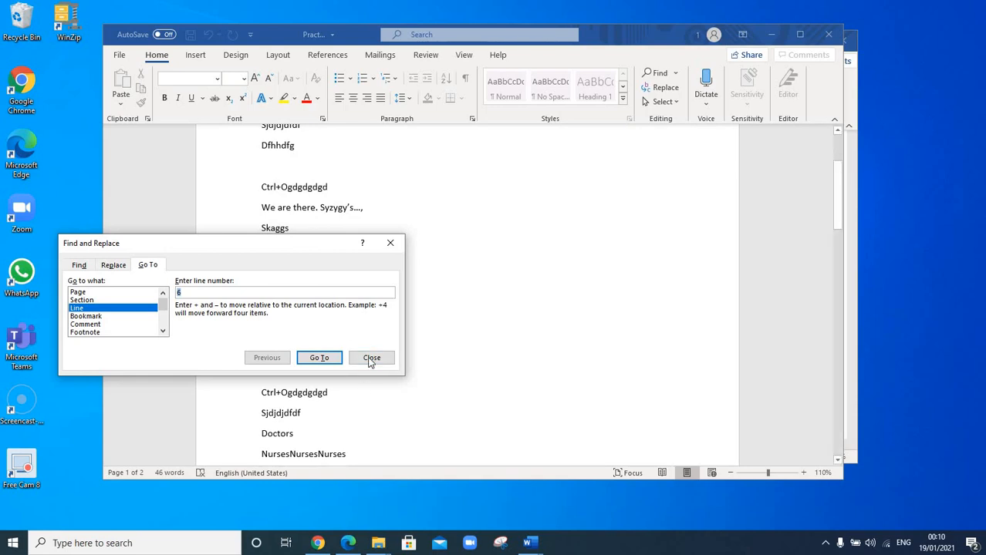
left_click(371, 357)
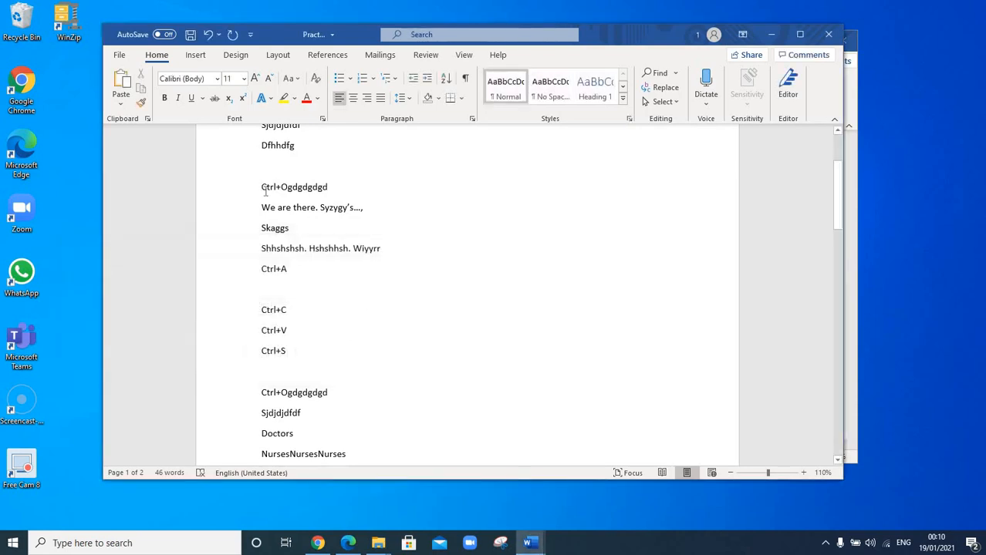